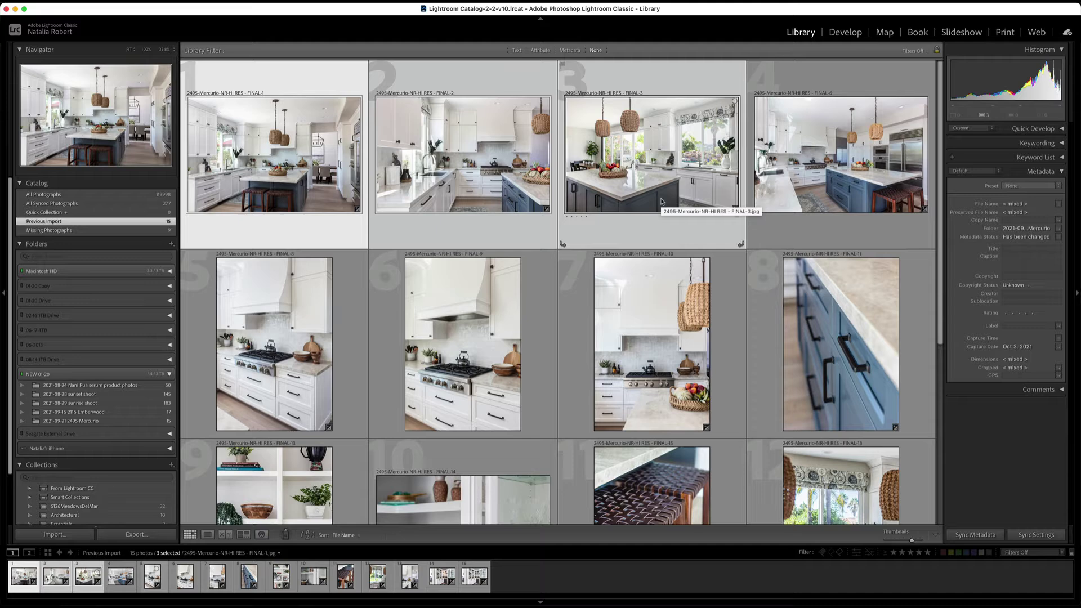
- Open the export settings for the three photos and show the Rename To template list
left_click(137, 534)
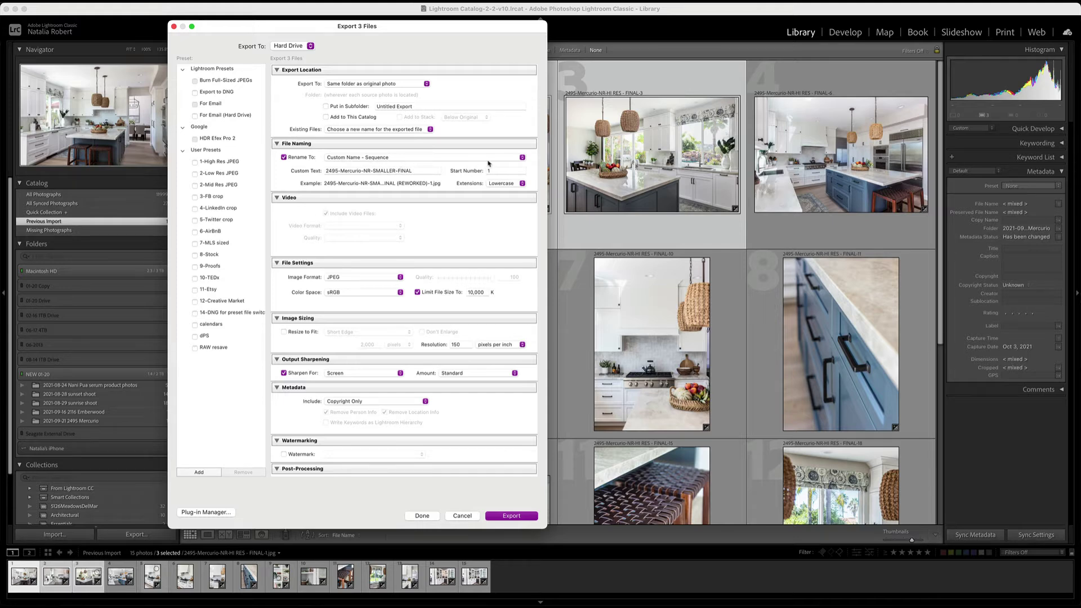
left_click(522, 158)
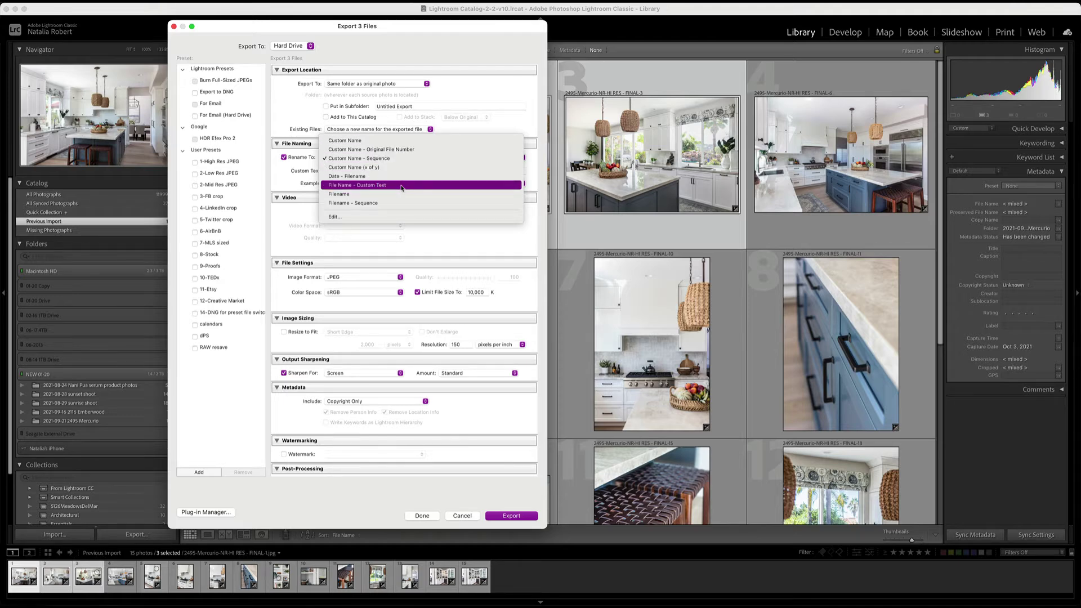
- Choose Edit... from the Rename To list to open the Filename Template Editor
left_click(349, 218)
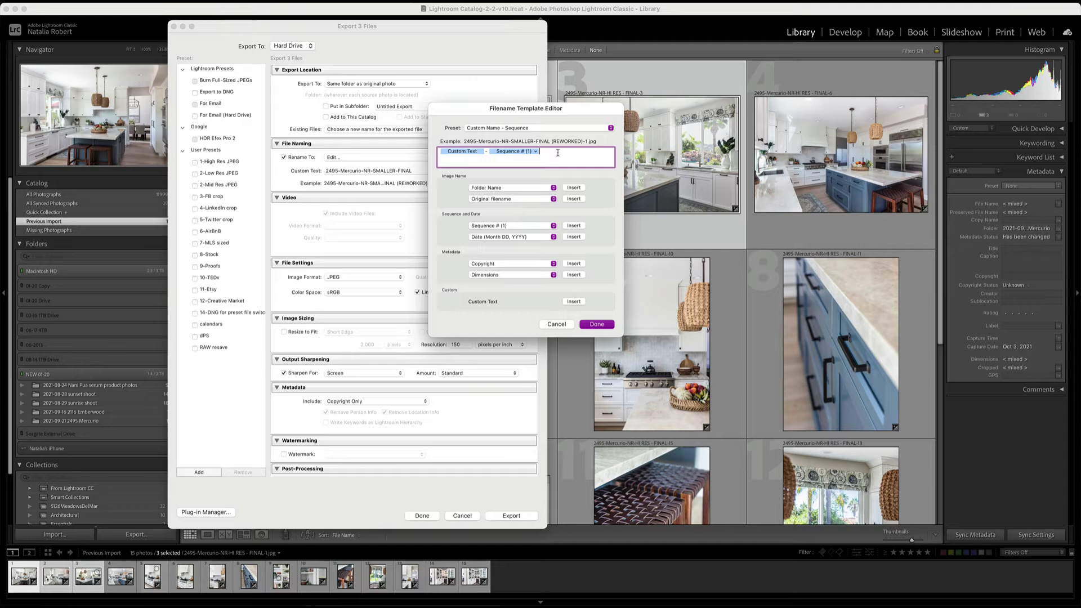
- Clear the old template and insert a single Filename element from the Image Name options
key("BackSpace")
key("BackSpace")
key("BackSpace")
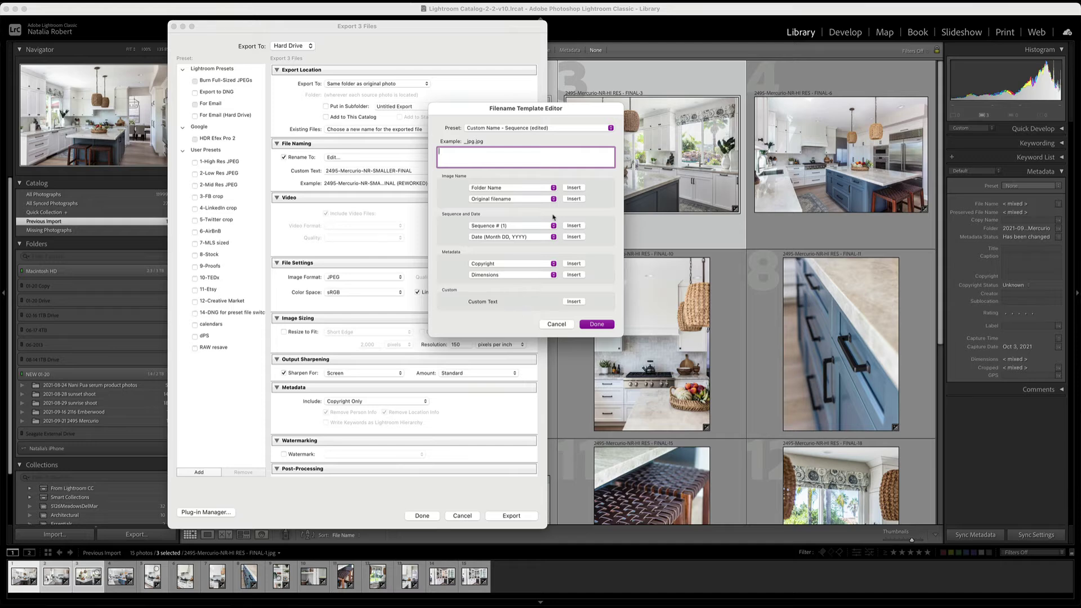
left_click(553, 188)
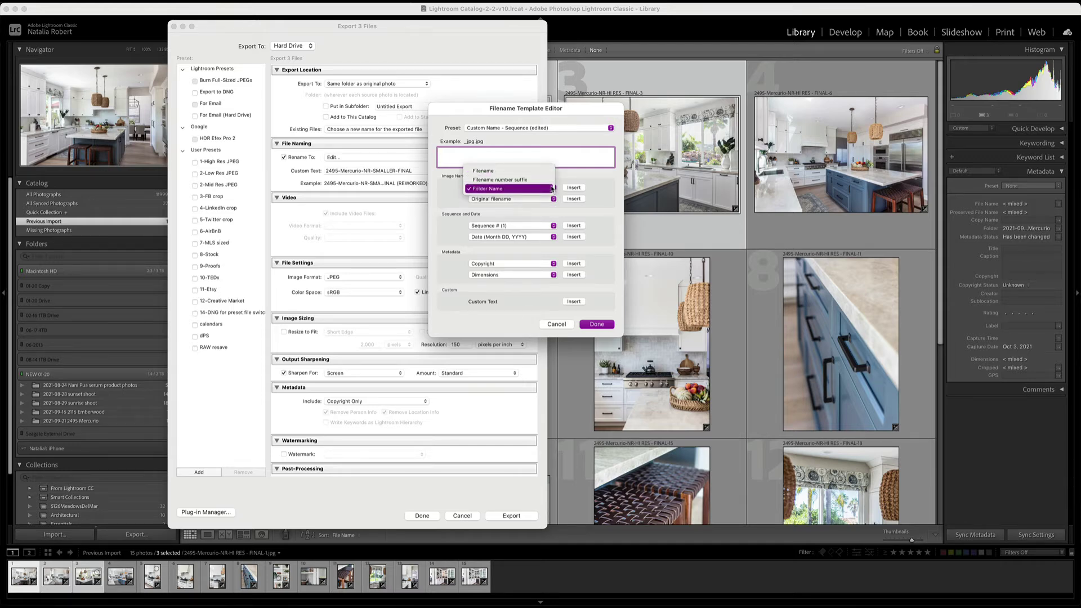
left_click(561, 190)
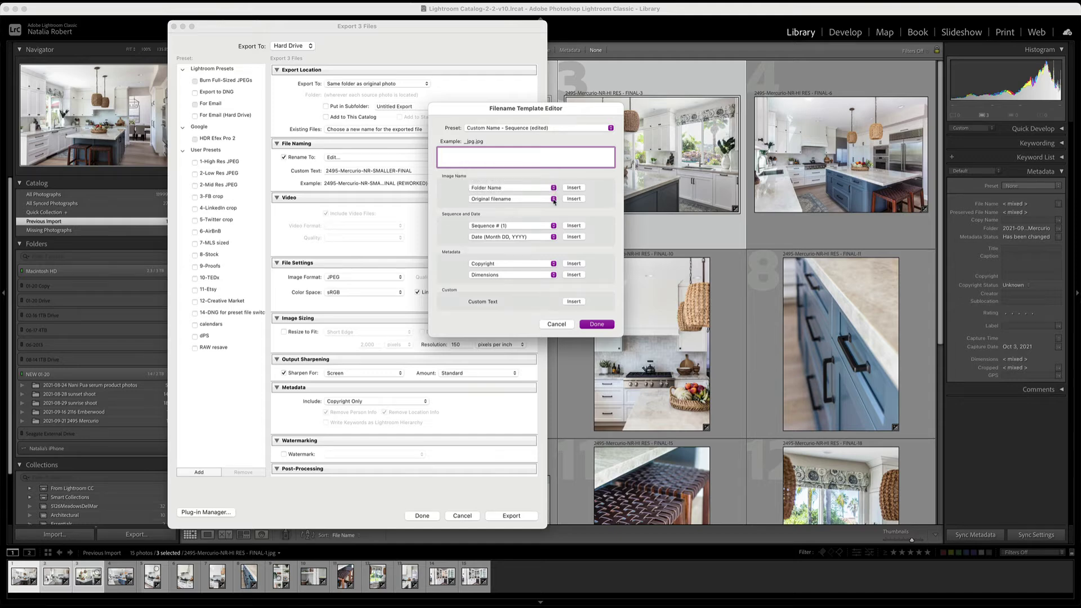
left_click(554, 198)
left_click(554, 200)
left_click(553, 188)
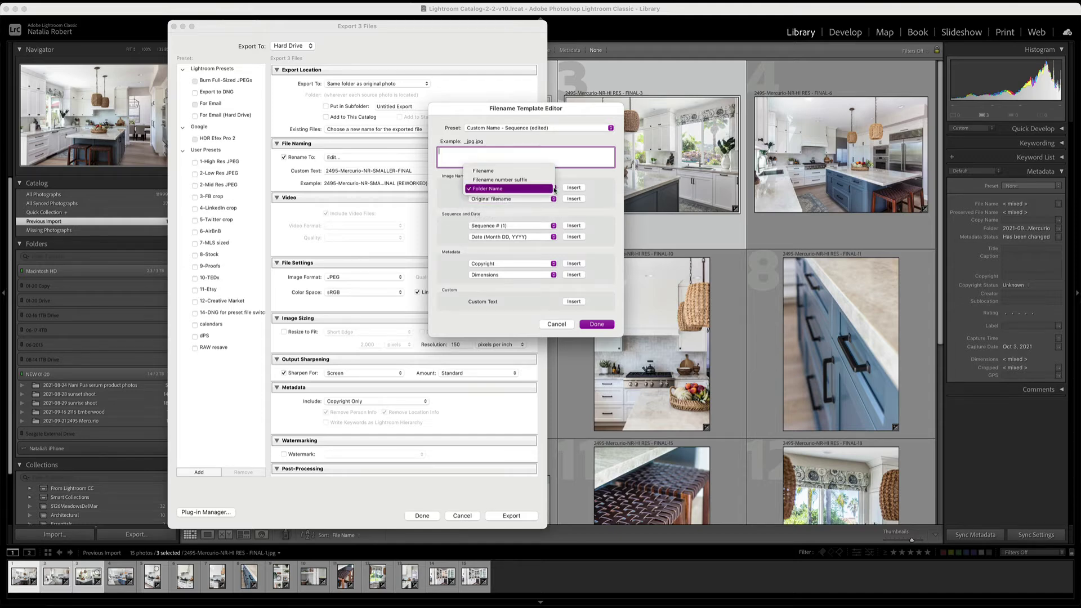
left_click(532, 170)
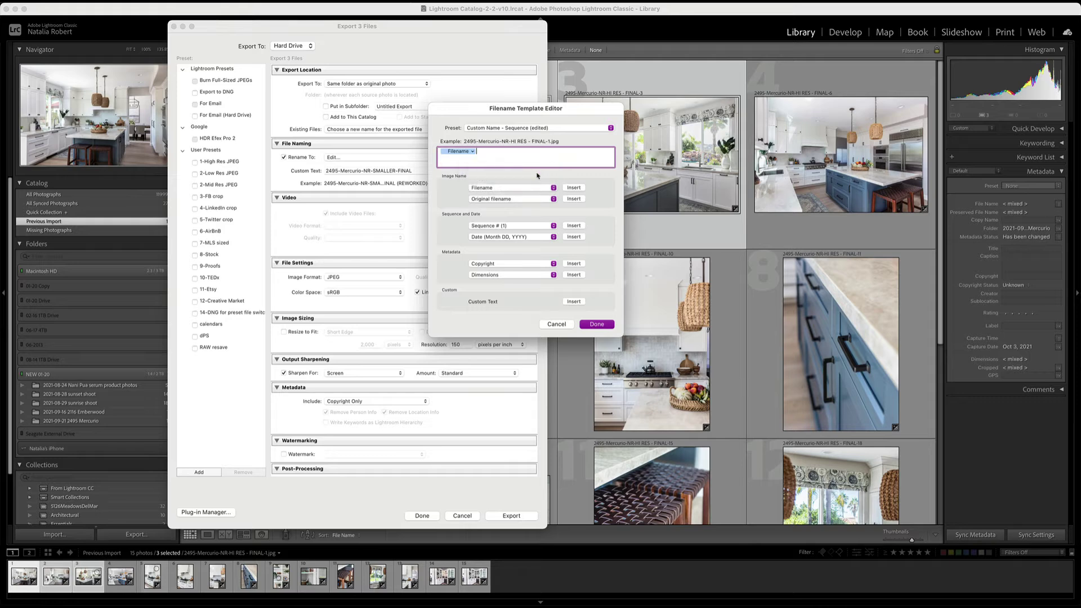
left_click(579, 190)
key("BackSpace")
- Append a hyphen, Custom Text, and a three-digit Sequence # (001) after Filename
type("-")
left_click(573, 302)
left_click(554, 227)
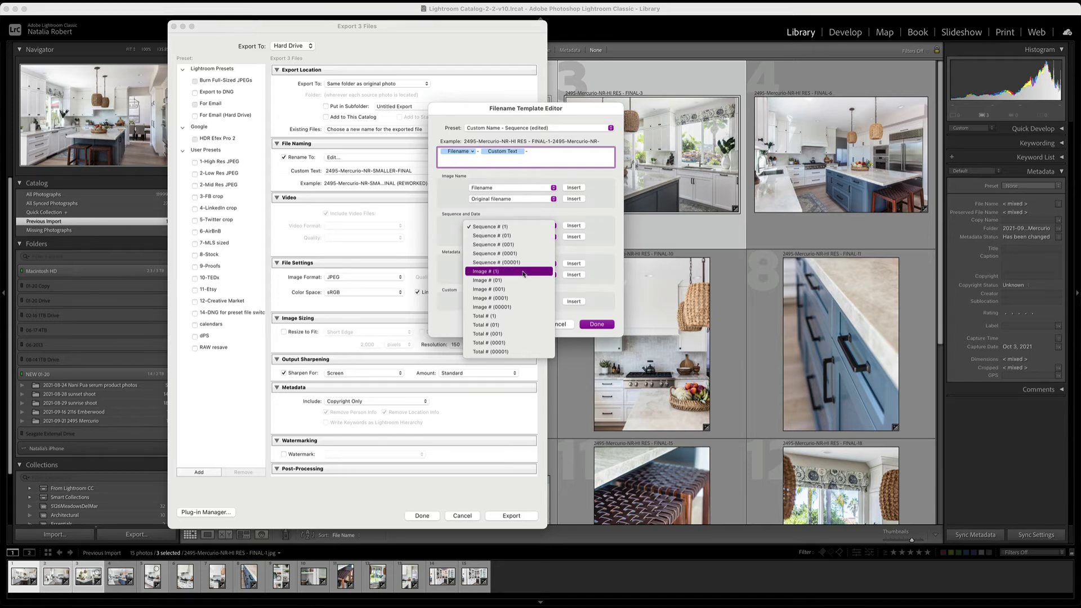
left_click(522, 245)
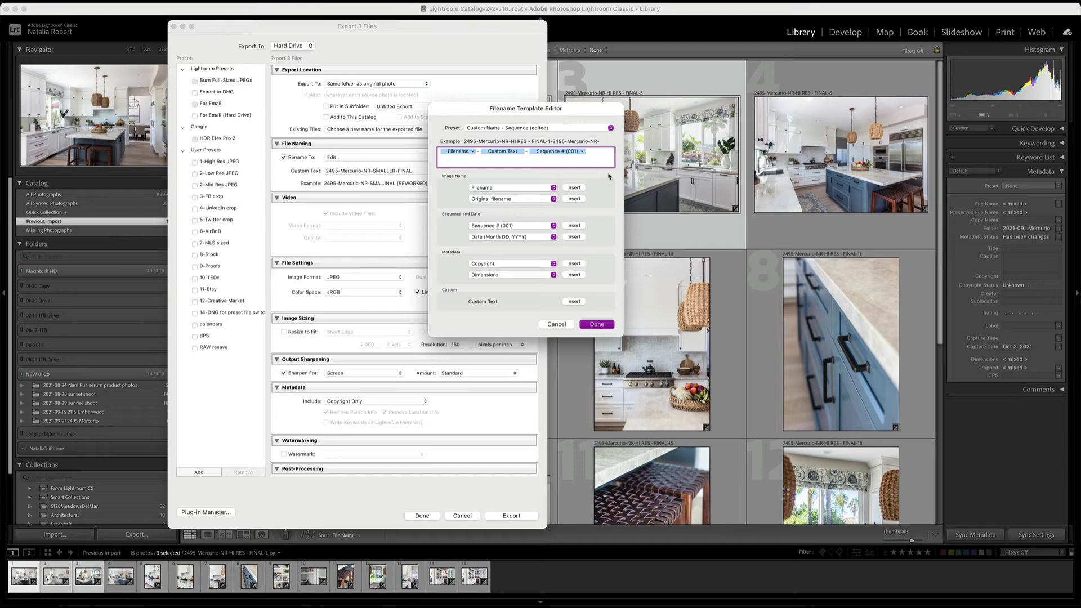
- Save the template as a new preset named 'Video Sample Format' and verify it appears in the presets
left_click(611, 130)
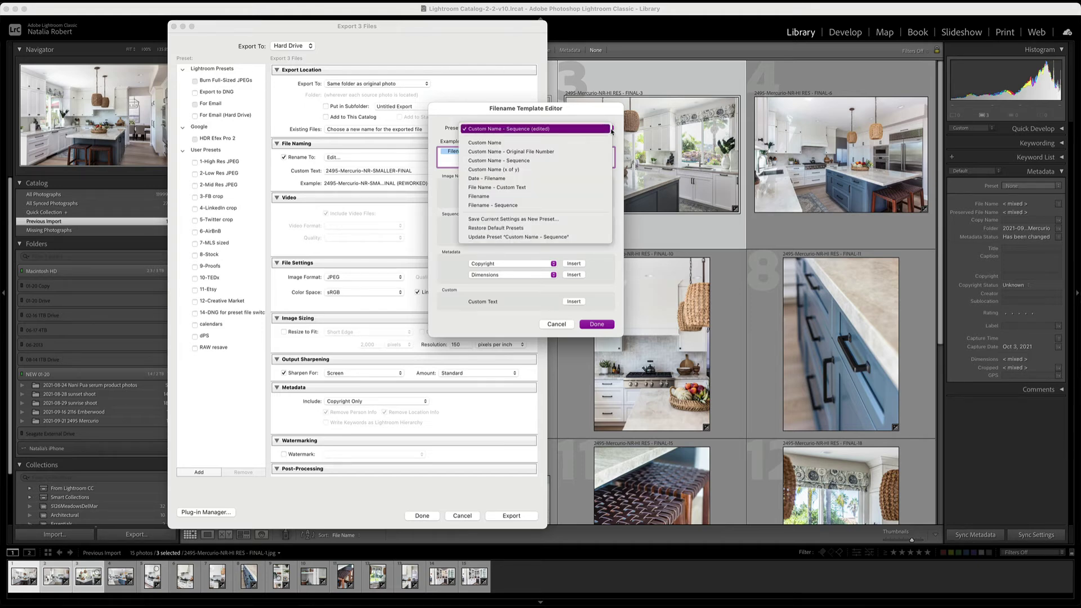
left_click(565, 220)
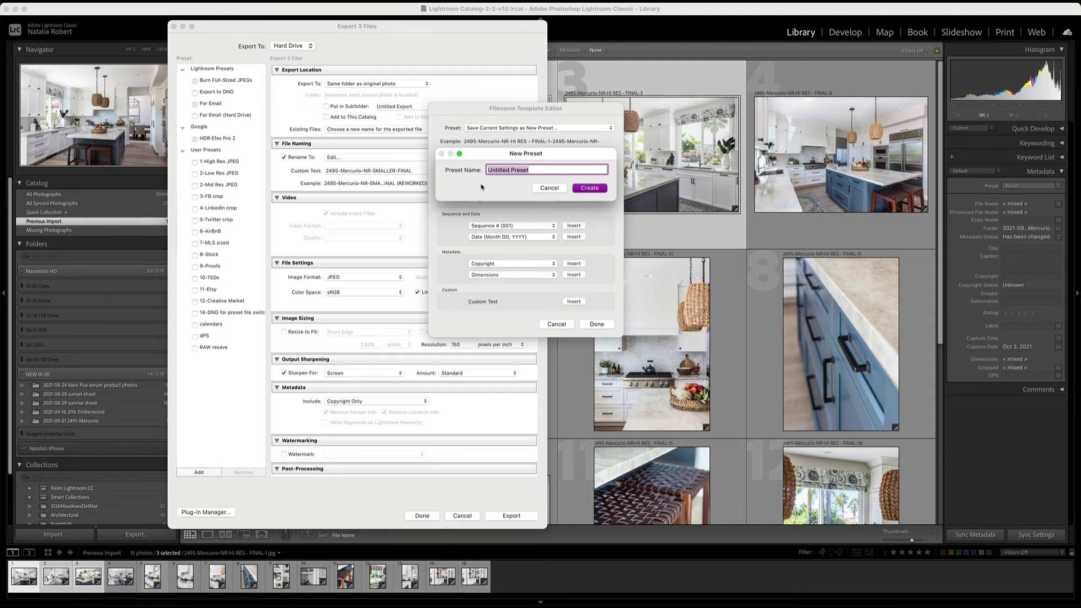
type("Video Sample Froma")
key("BackSpace")
key("BackSpace")
key("BackSpace")
key("BackSpace")
type("ormat")
left_click(587, 188)
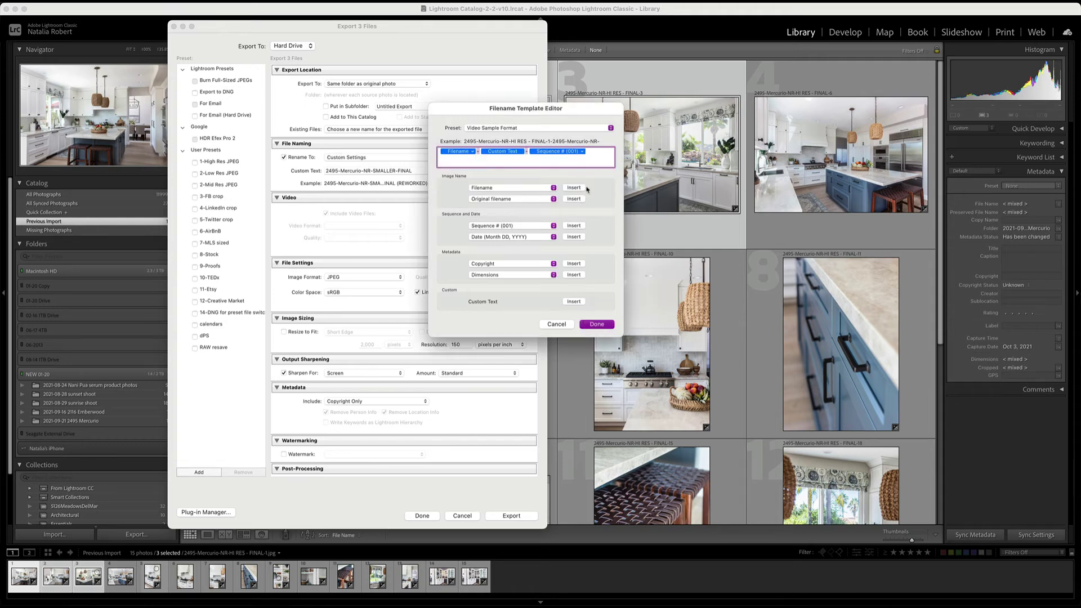
left_click(610, 128)
left_click(609, 128)
- Close the Filename Template Editor and reopen the Rename To template list
left_click(599, 324)
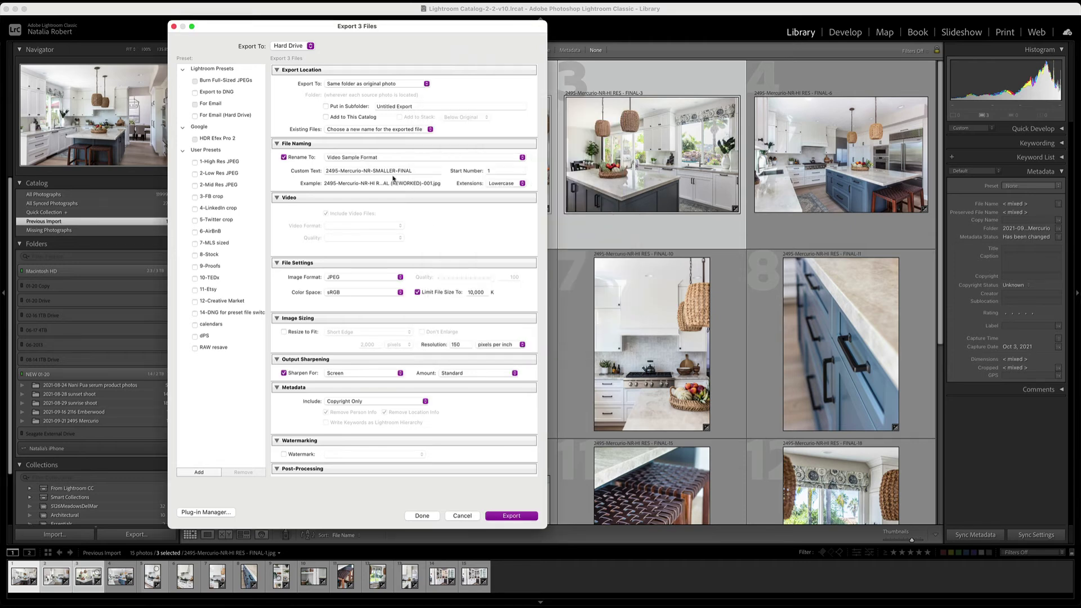
left_click(523, 157)
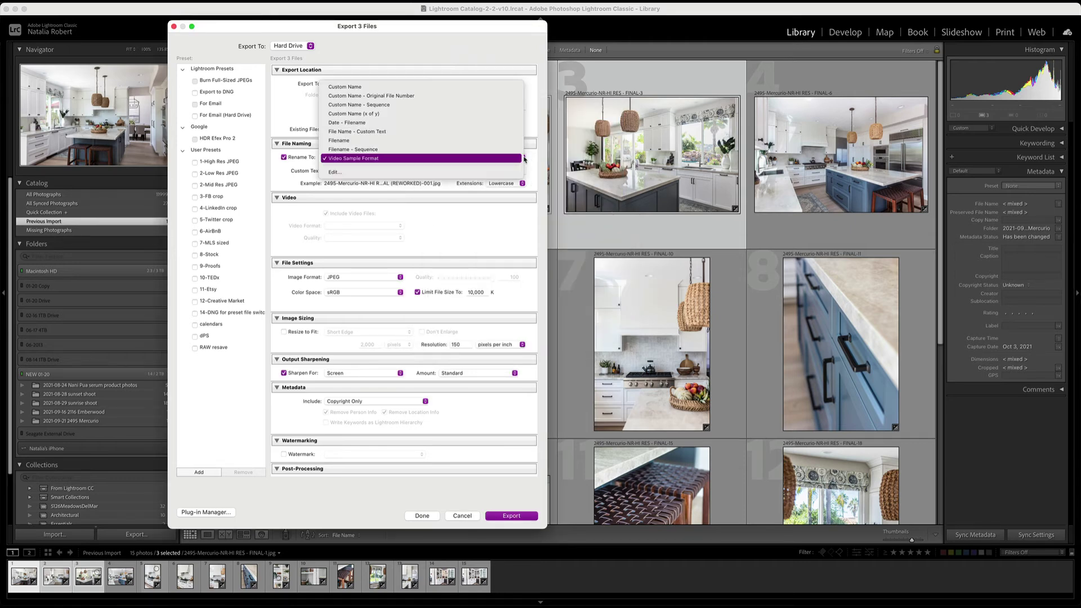
- Select Video Sample Format as the Rename To template
left_click(386, 160)
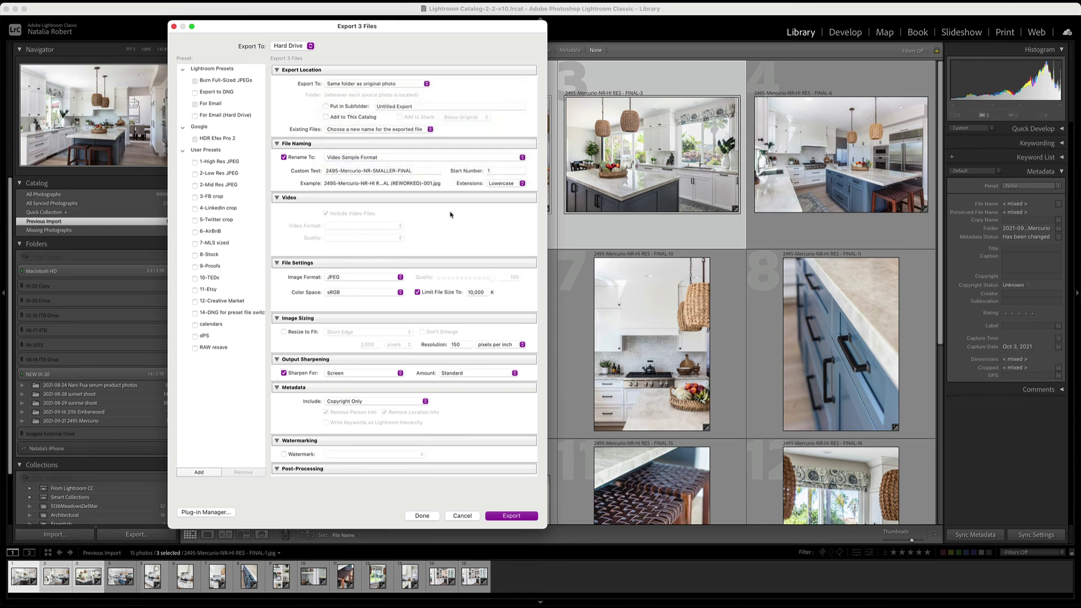